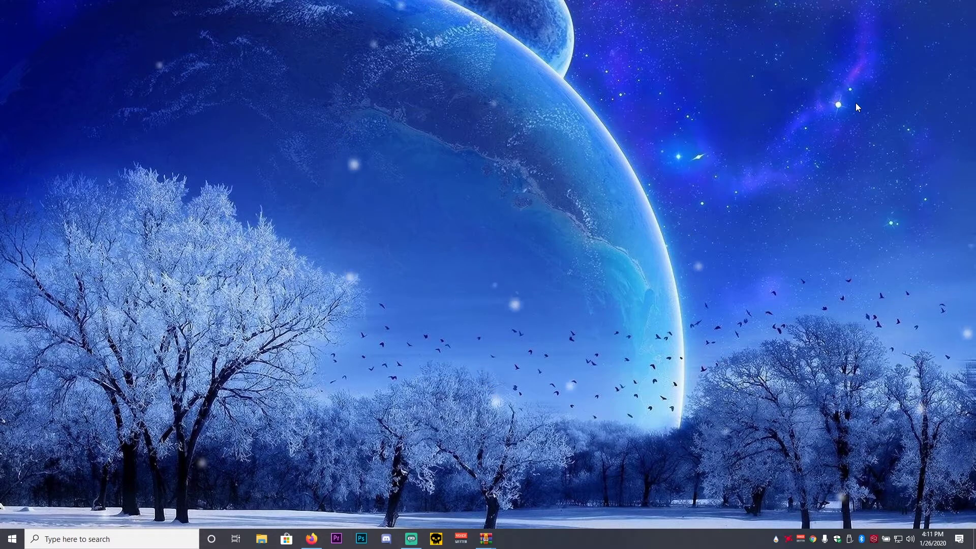
Switch to the MPG X570 GAMING PLUS support page in Firefox and examine the 7C37vA71 beta BIOS entry.
mouse_move(311, 538)
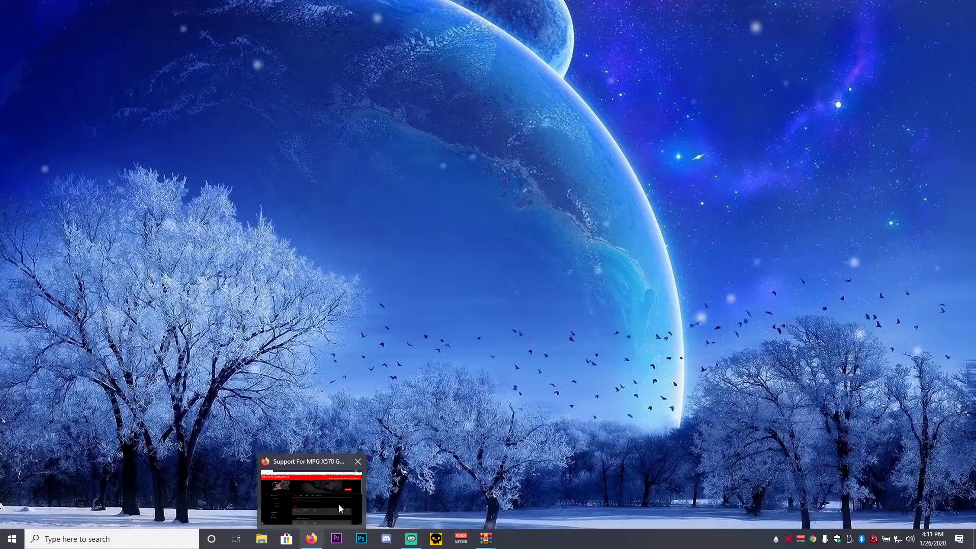
click(330, 506)
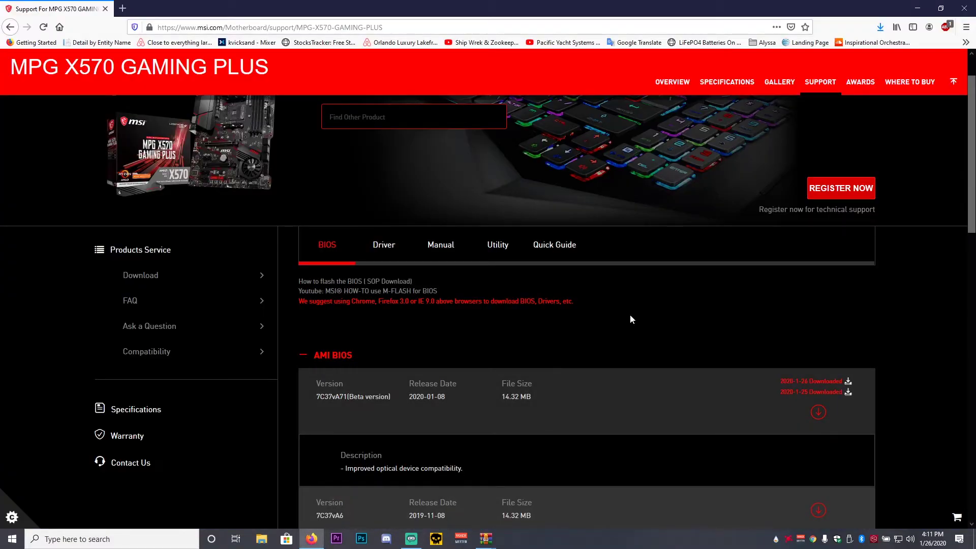
drag(488, 420, 403, 407)
click(478, 401)
Switch to the 7C37vA71.zip archive in WinRAR and open its 7C37vA71 folder to reach the E7C37AMS.A71 BIOS file.
mouse_move(487, 542)
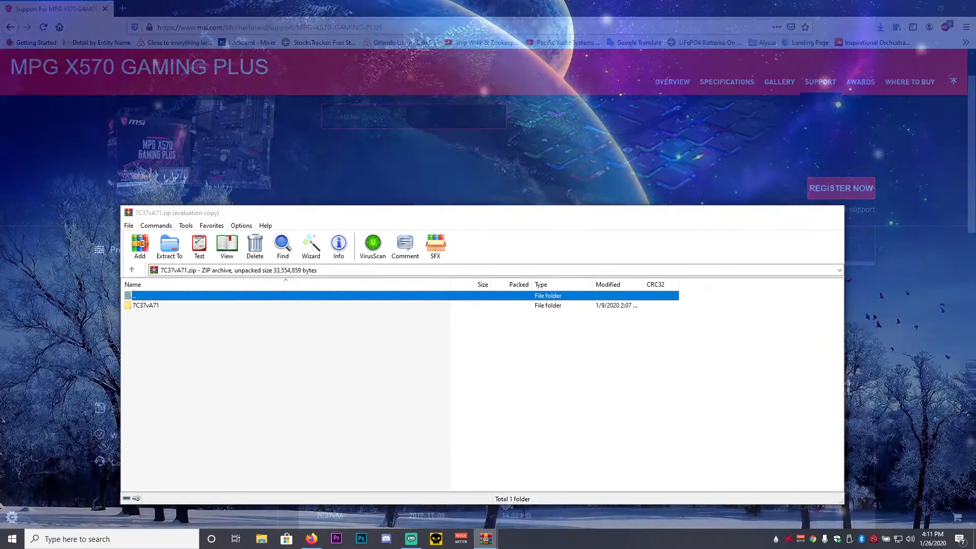
click(542, 501)
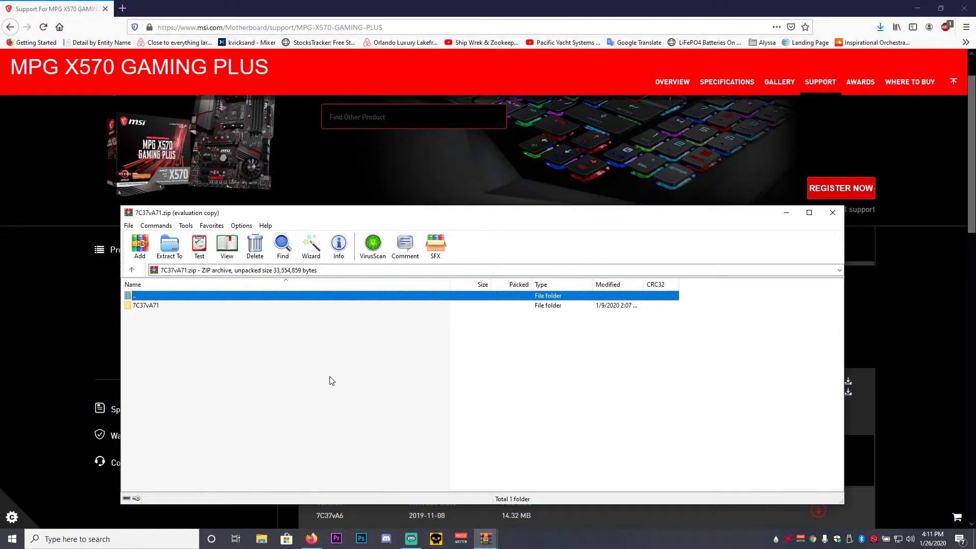
double_click(205, 306)
click(169, 306)
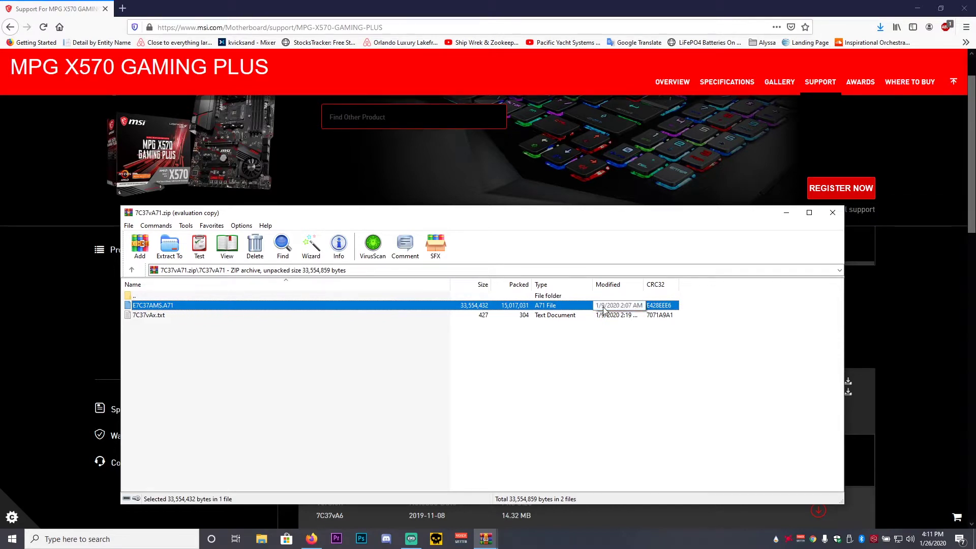
Open the ESD-USB (F:) drive in File Explorer and delete the old B45MH4_3.70 file from it.
click(260, 539)
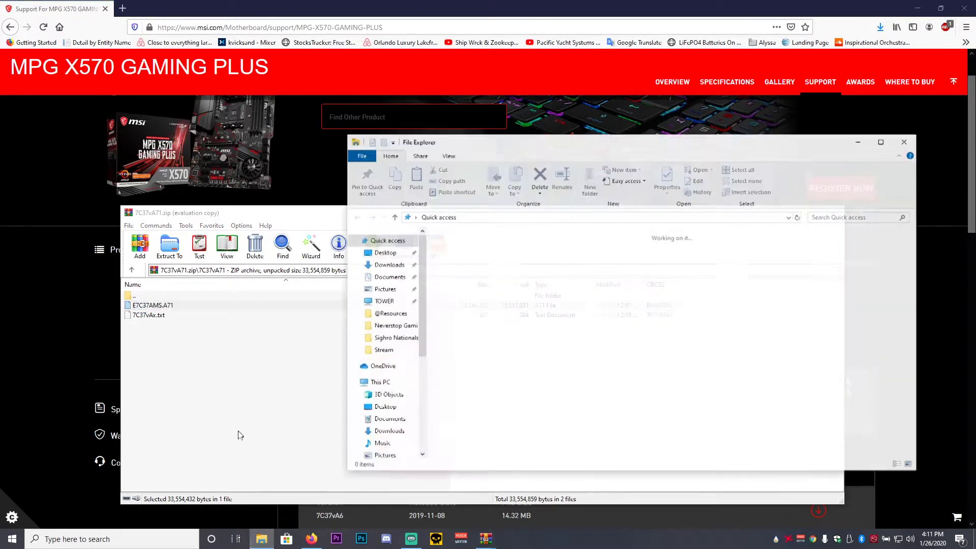
scroll(388, 404, down, 1)
click(380, 337)
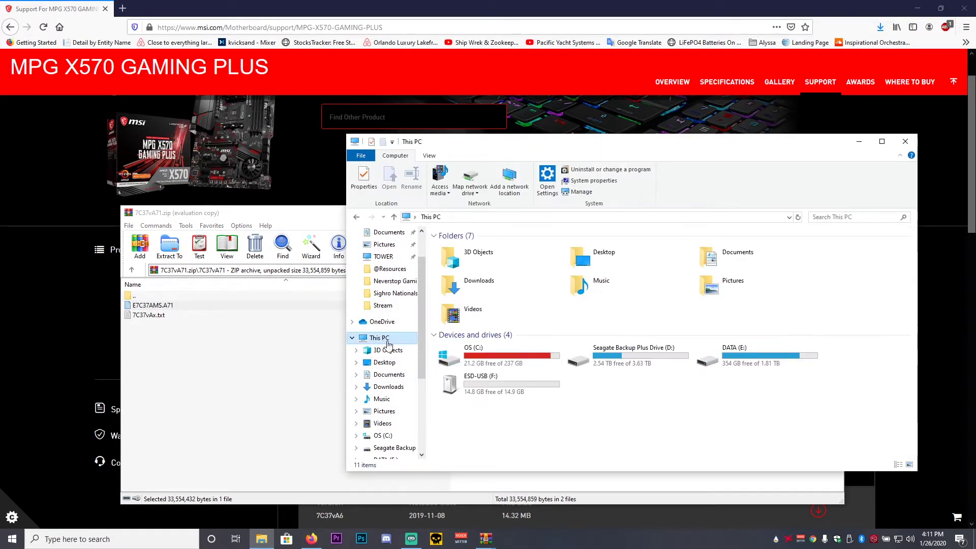
double_click(518, 392)
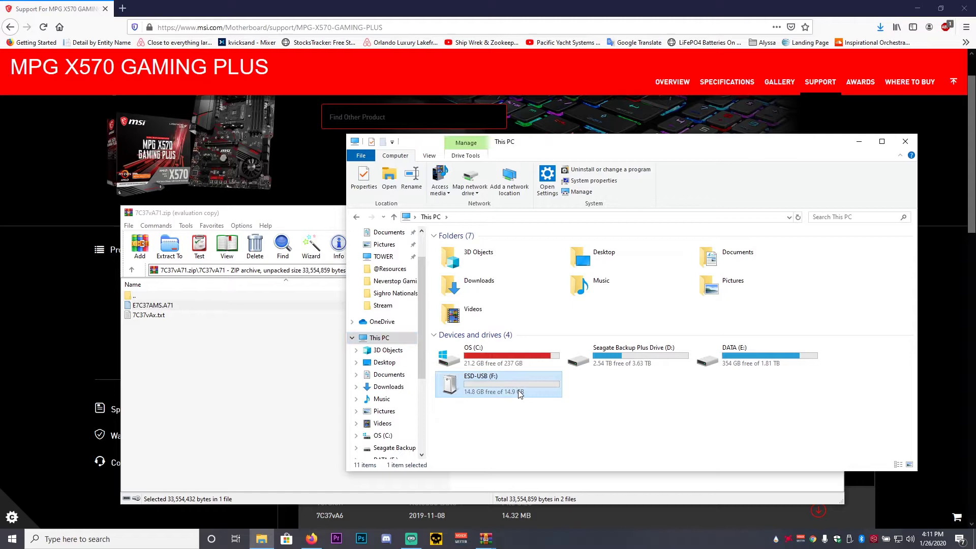
click(481, 249)
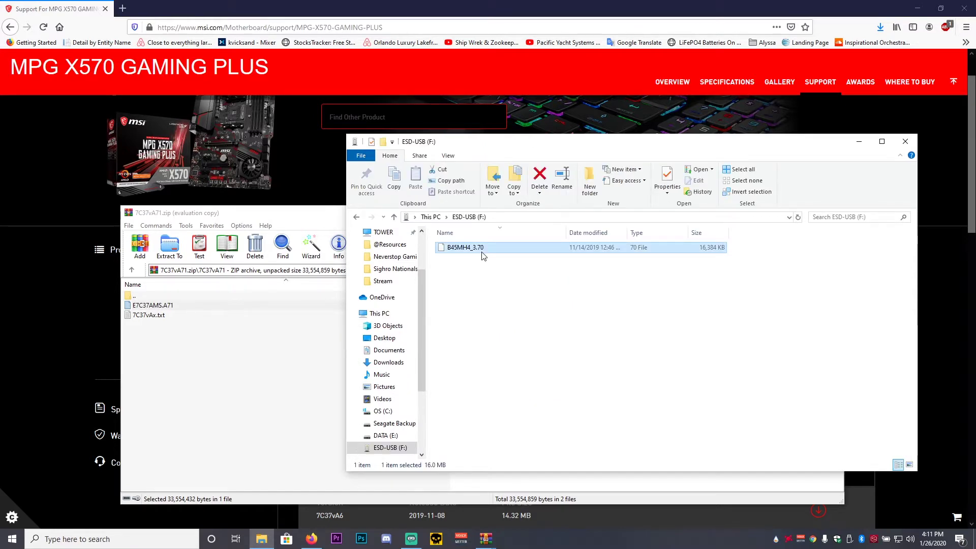
key(Delete)
click(528, 311)
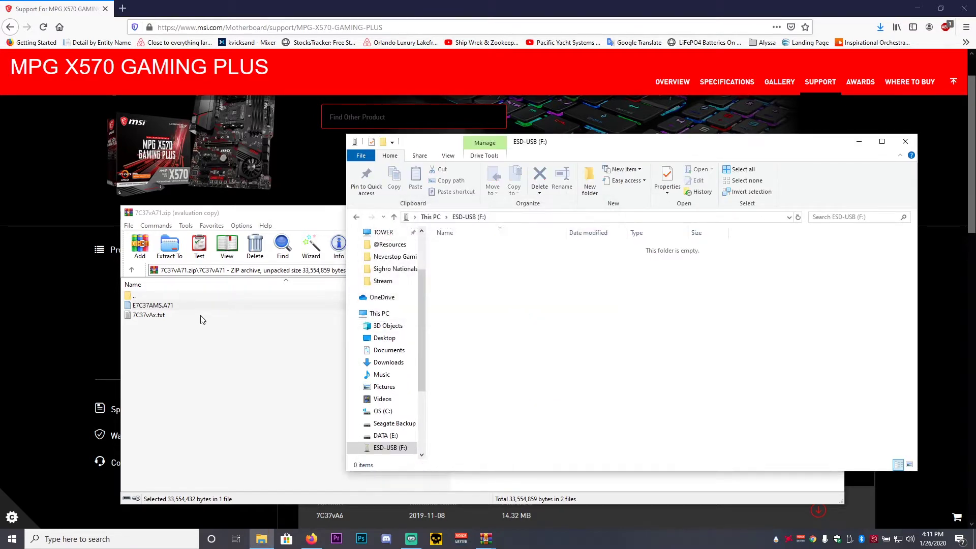
Extract E7C37AMS.A71 from the WinRAR archive to the root of the ESD-USB (F:) drive.
click(172, 307)
drag(284, 218, 163, 253)
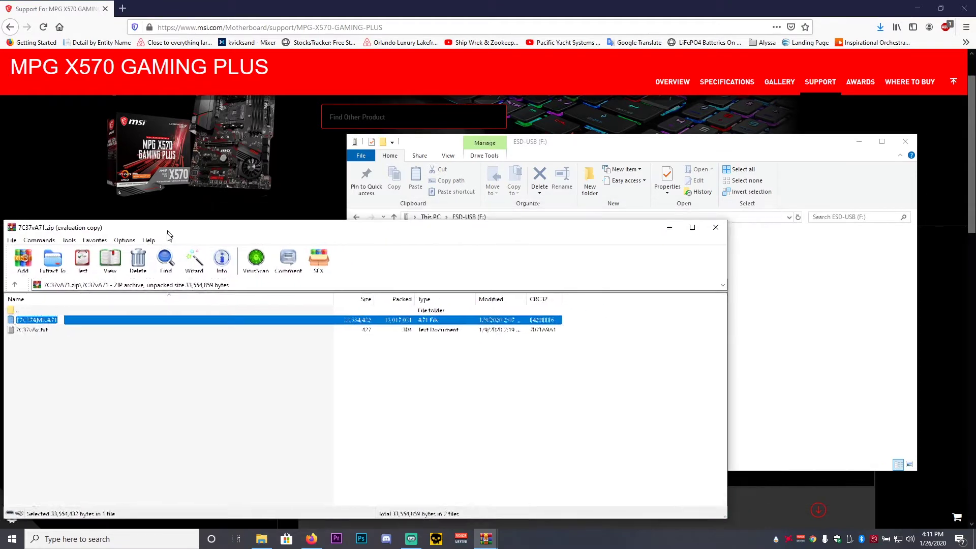
drag(110, 340, 178, 291)
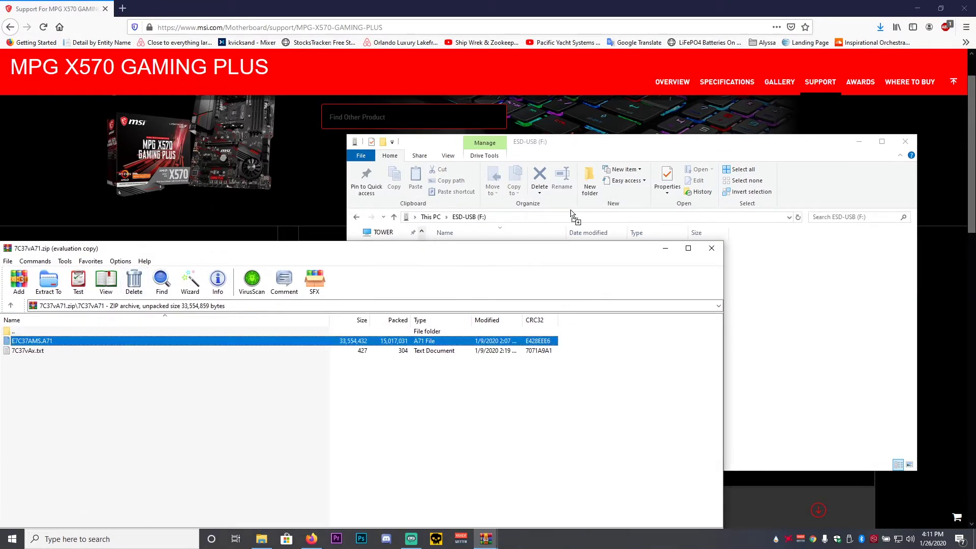
drag(754, 319, 755, 322)
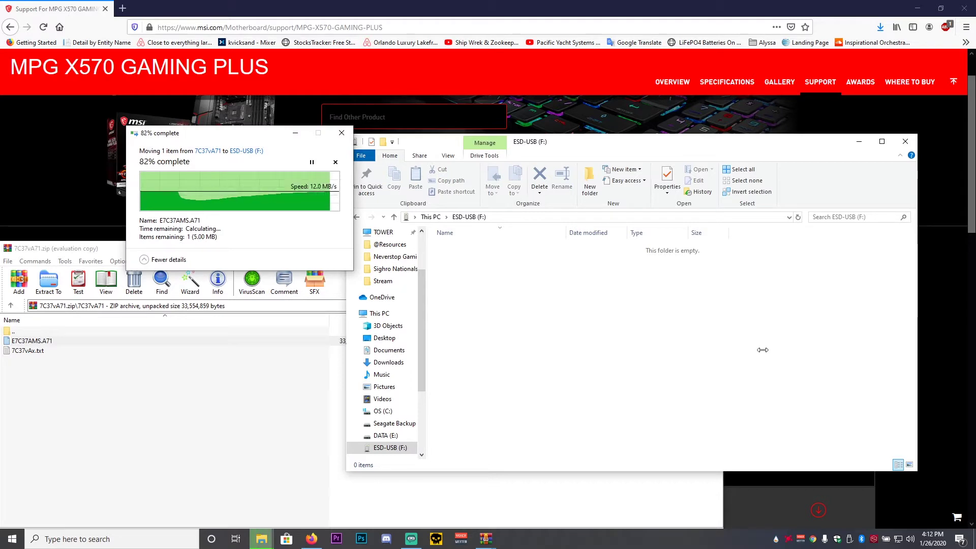
Rename the E7C37AMS.A71 file on the USB drive to MSI.ROM.
right_click(452, 248)
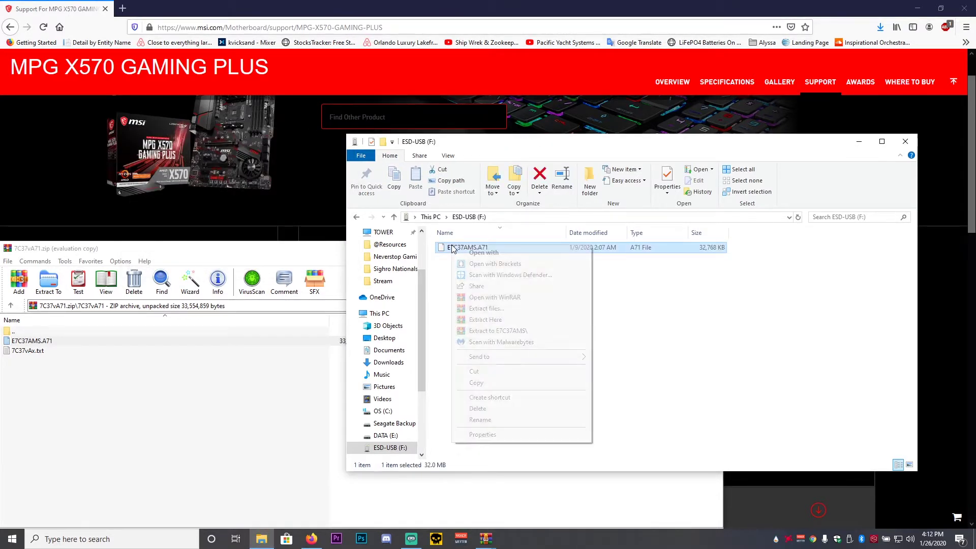
click(480, 419)
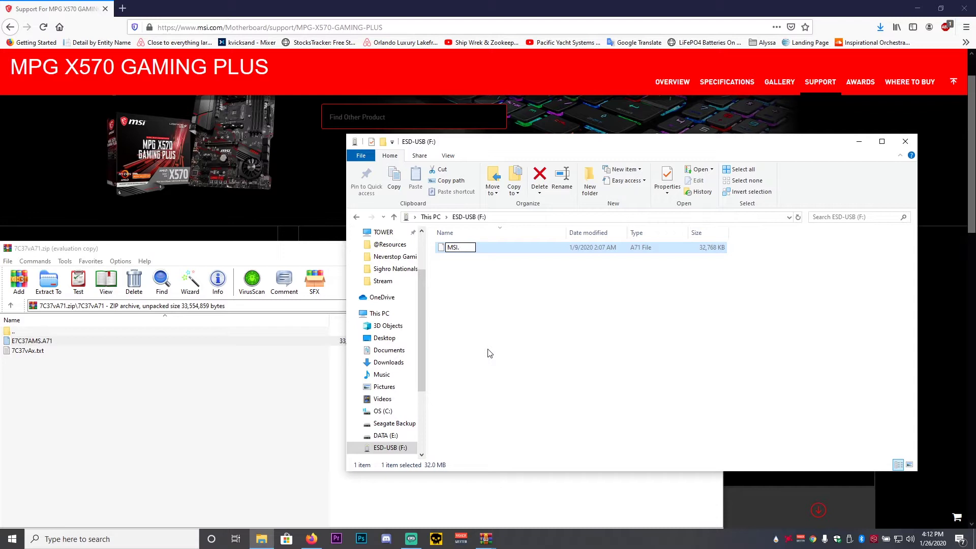
text(MSI.ROM)
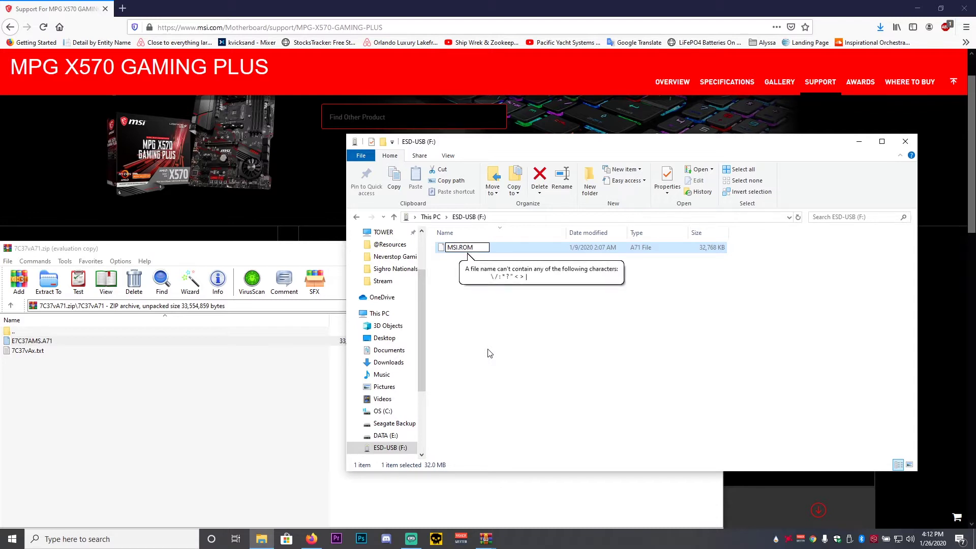
key(Return)
click(530, 274)
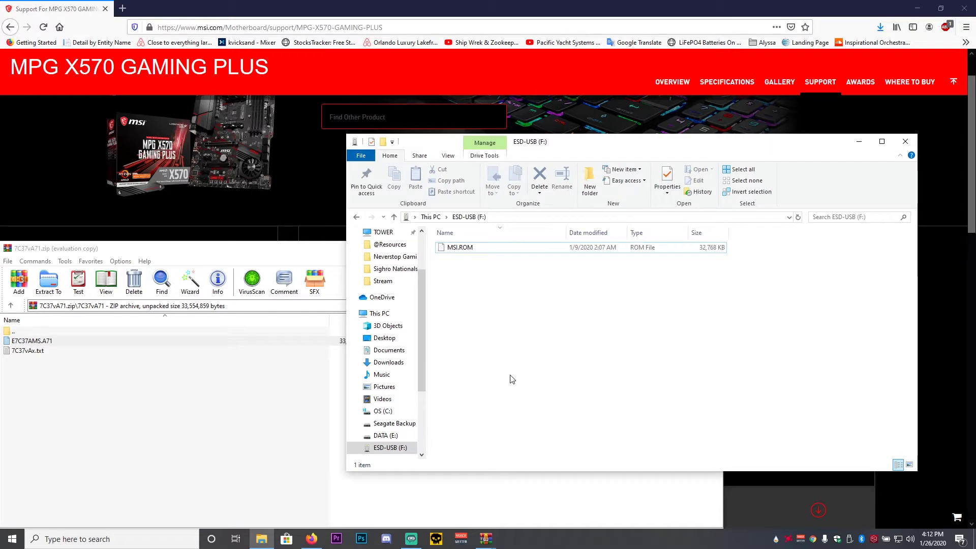
click(497, 156)
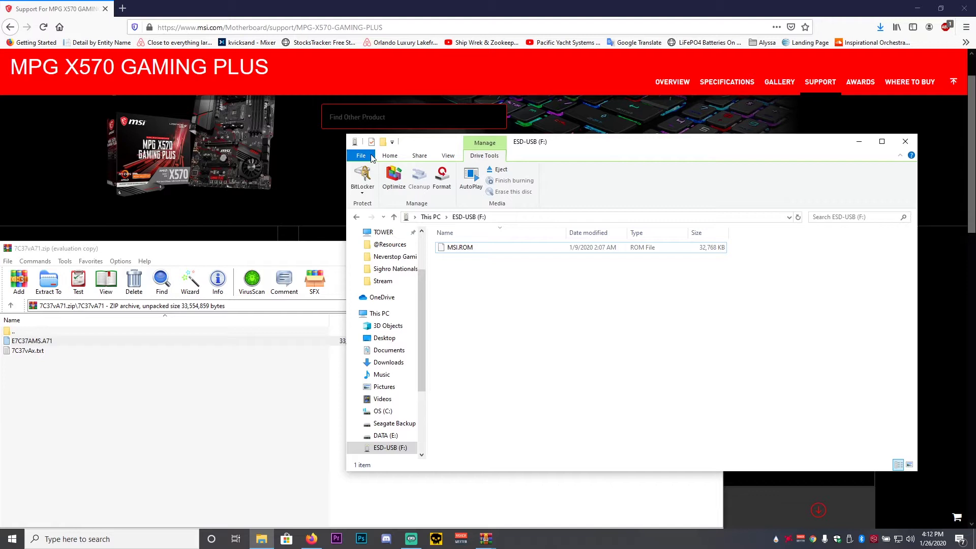
click(372, 157)
click(400, 157)
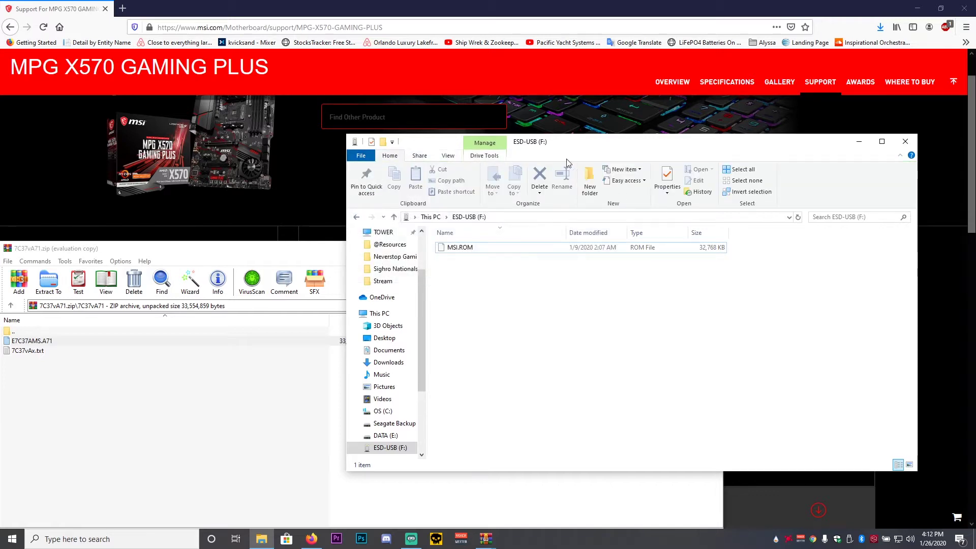
click(663, 191)
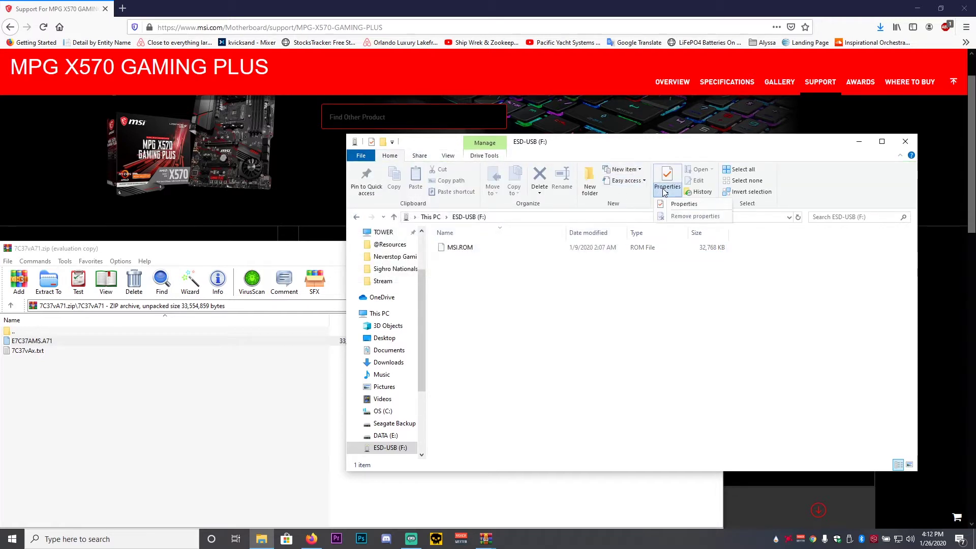
click(669, 147)
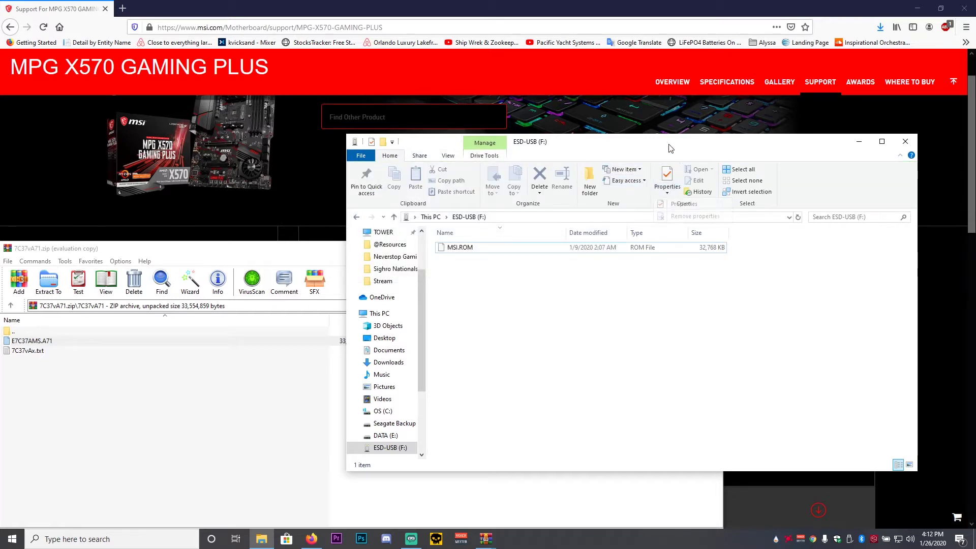
Turn the display of file name extensions off and back on in File Explorer.
click(447, 158)
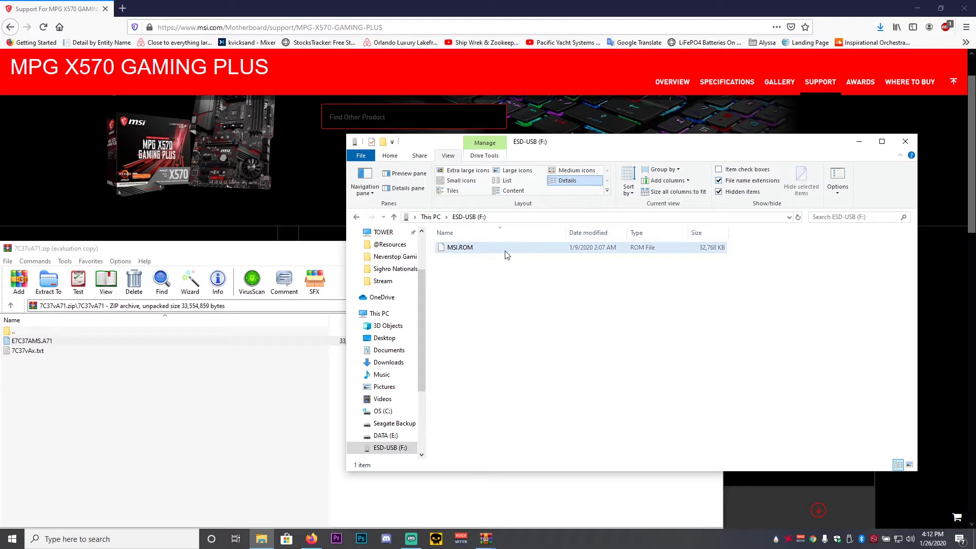
click(473, 246)
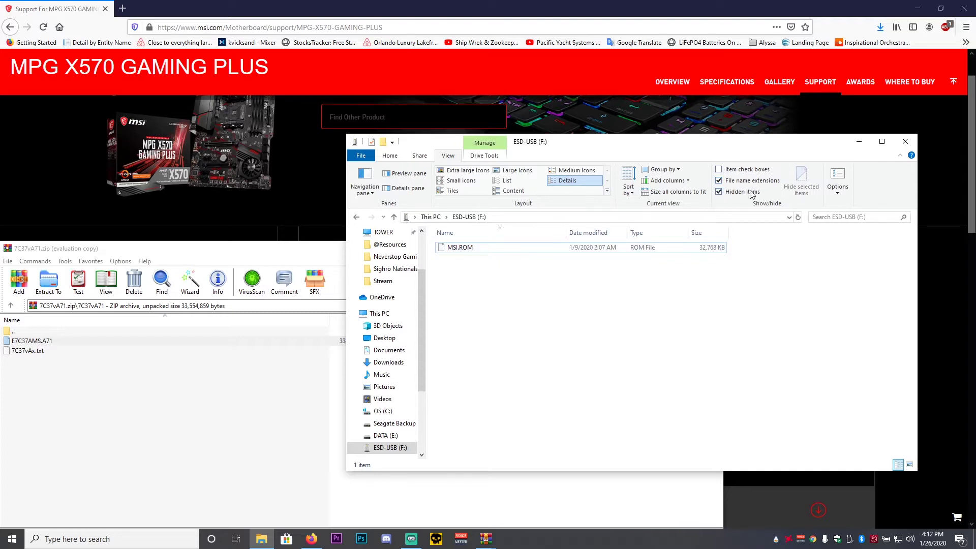
click(718, 180)
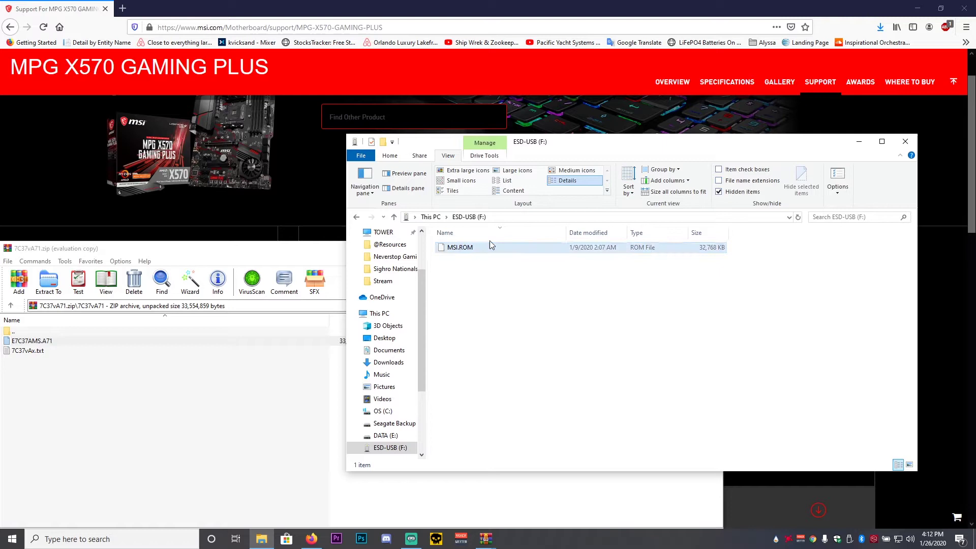
click(719, 181)
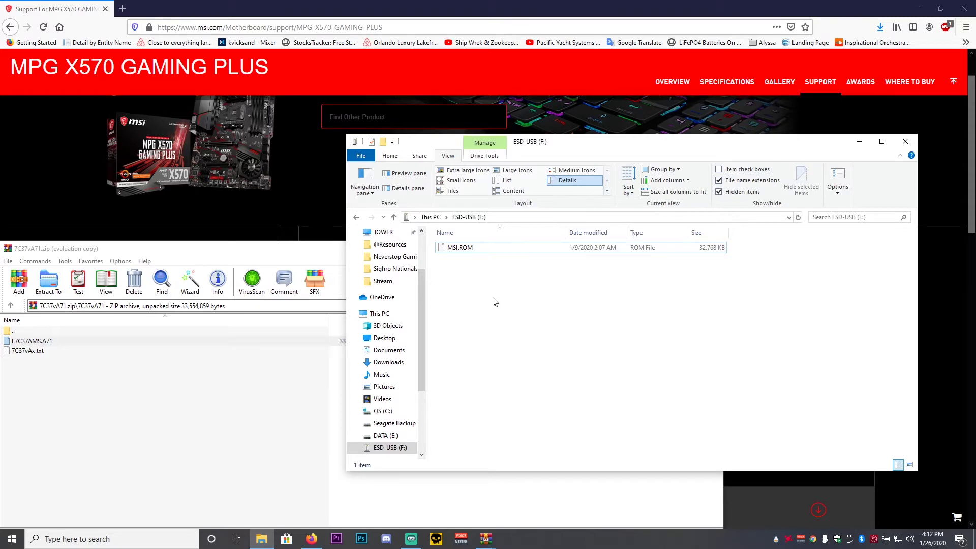
Close the USB drive's File Explorer window and the 7C37vA71.zip archive window.
click(907, 143)
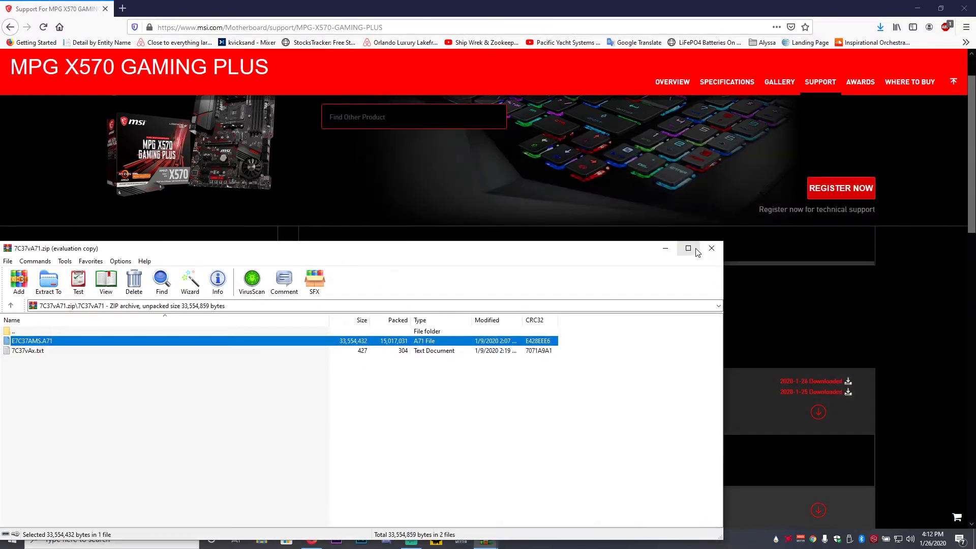
click(711, 247)
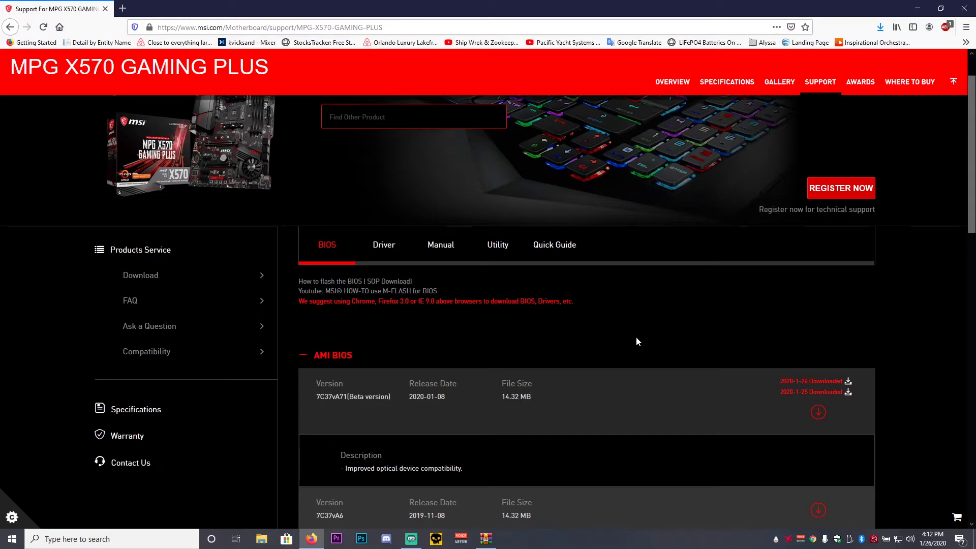
key(alt+Tab)
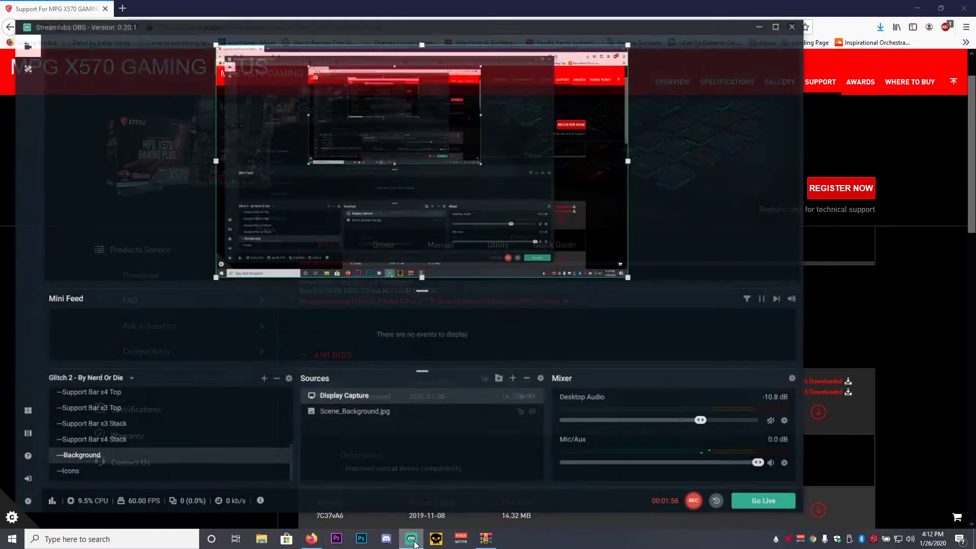